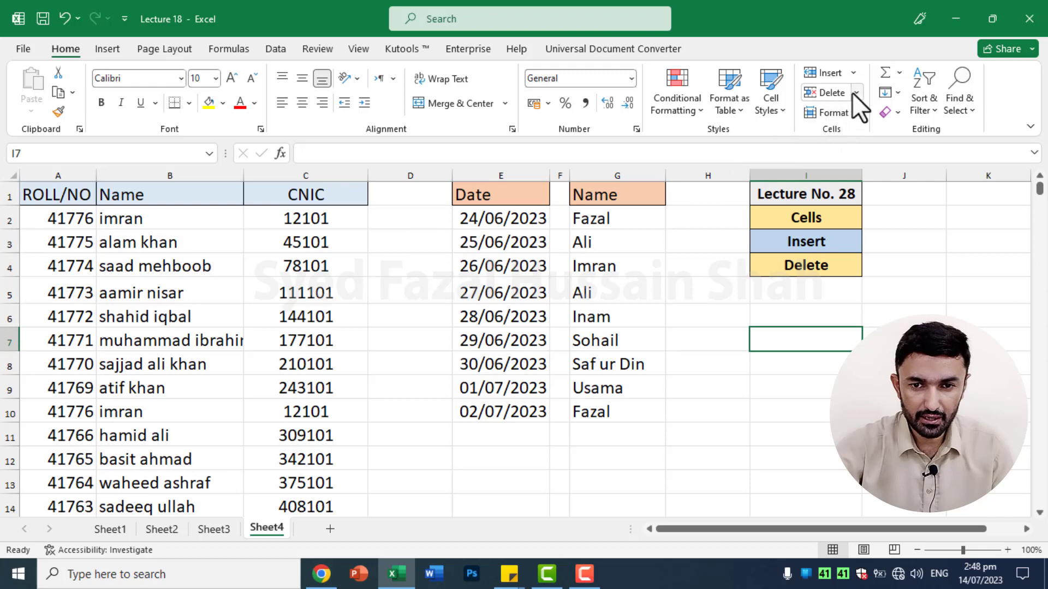
# Insert a blank row at row 4, then two blank rows above the seventh and eighth students.
pyautogui.click(854, 73)
pyautogui.press('Escape')
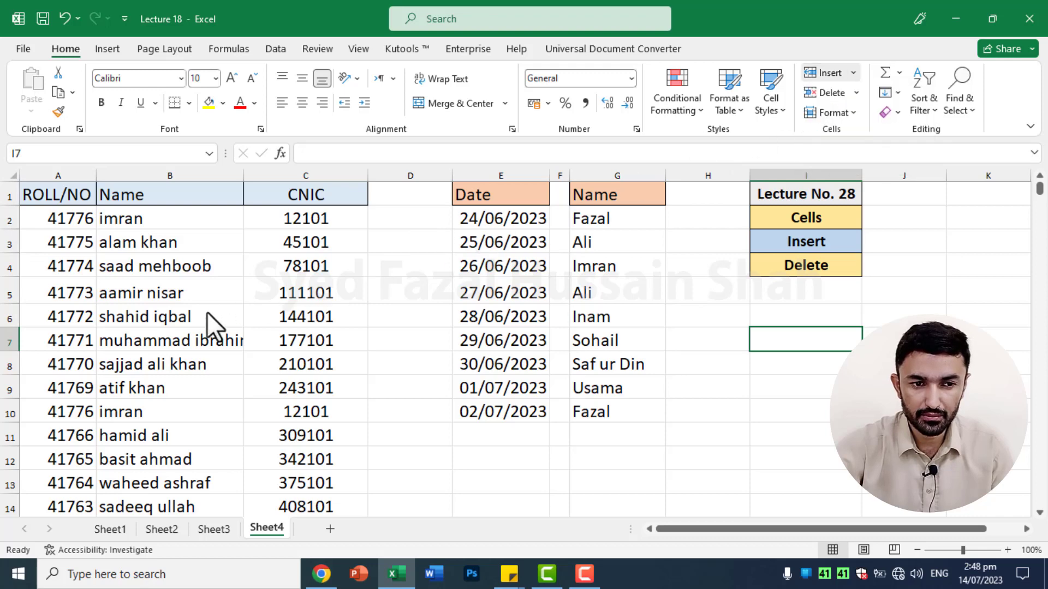
pyautogui.click(216, 273)
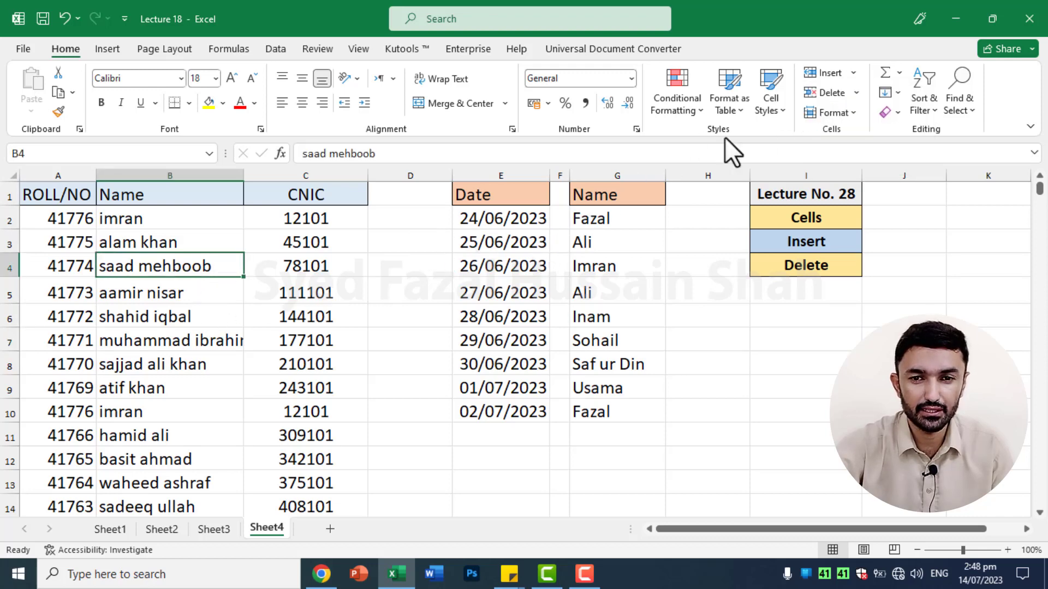
pyautogui.click(853, 74)
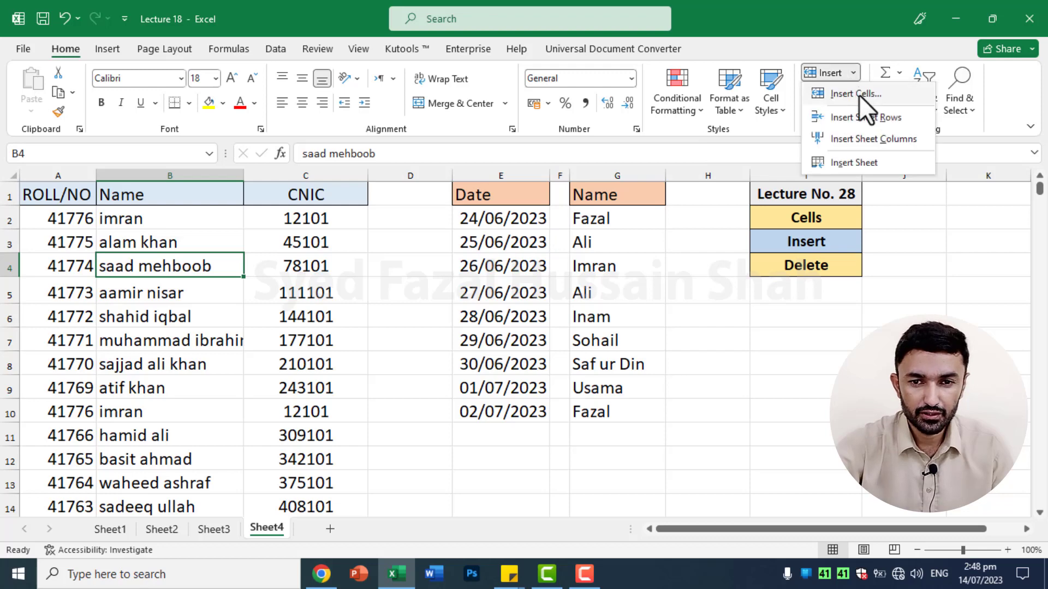
pyautogui.click(864, 120)
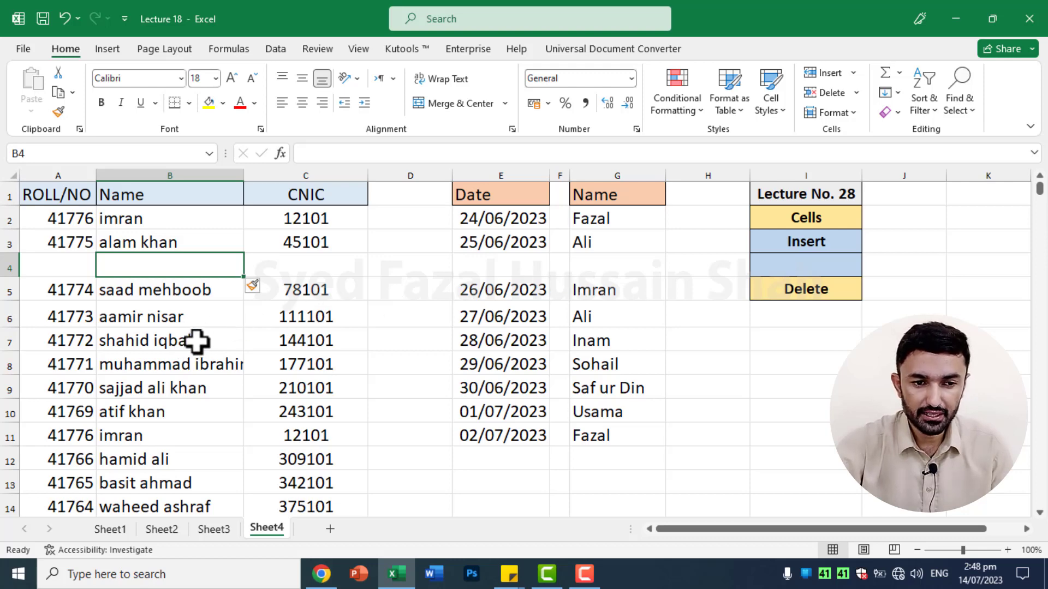
pyautogui.moveTo(197, 342); pyautogui.dragTo(192, 365)
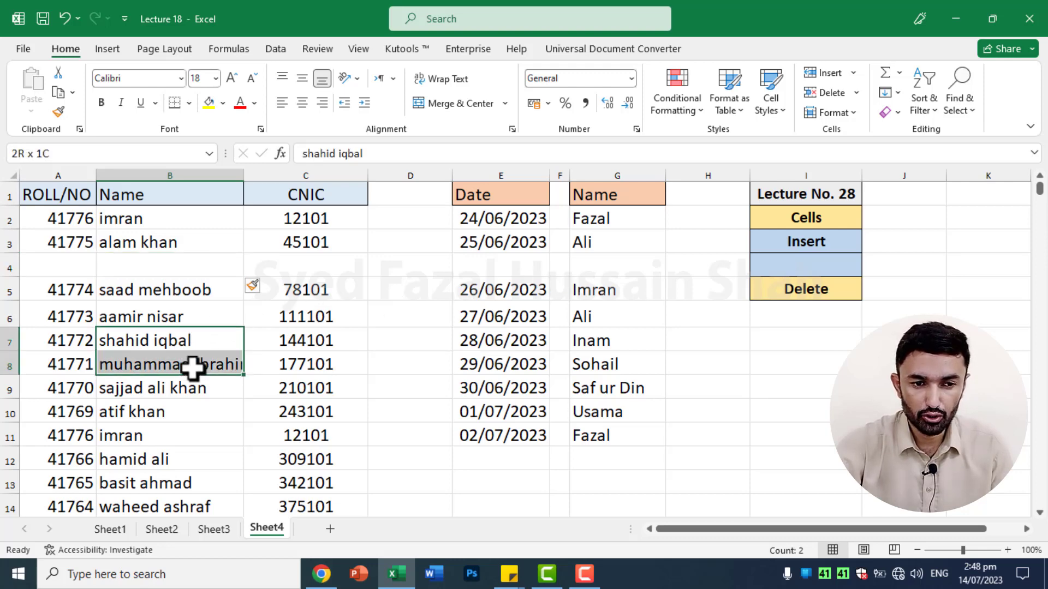
pyautogui.click(853, 75)
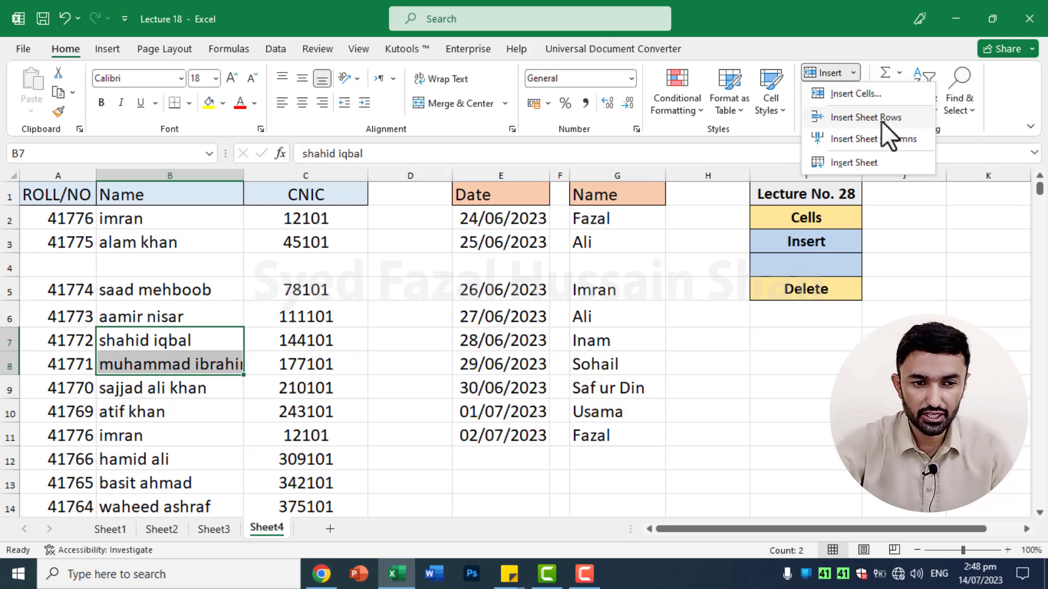
pyautogui.click(881, 118)
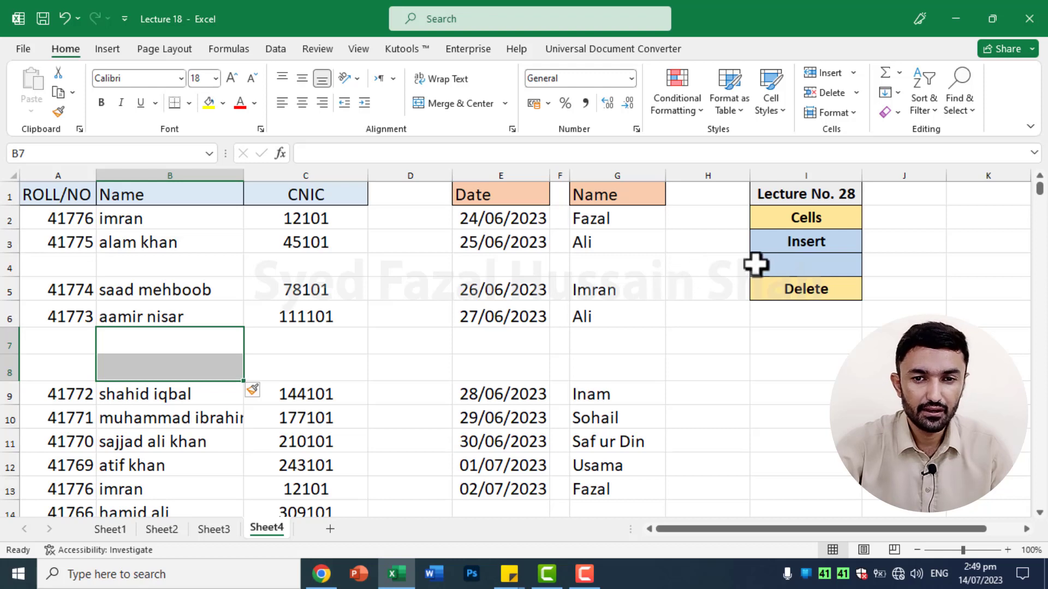
# Delete the empty rows 7–8 and the empty row 4 to close up the table.
pyautogui.click(857, 93)
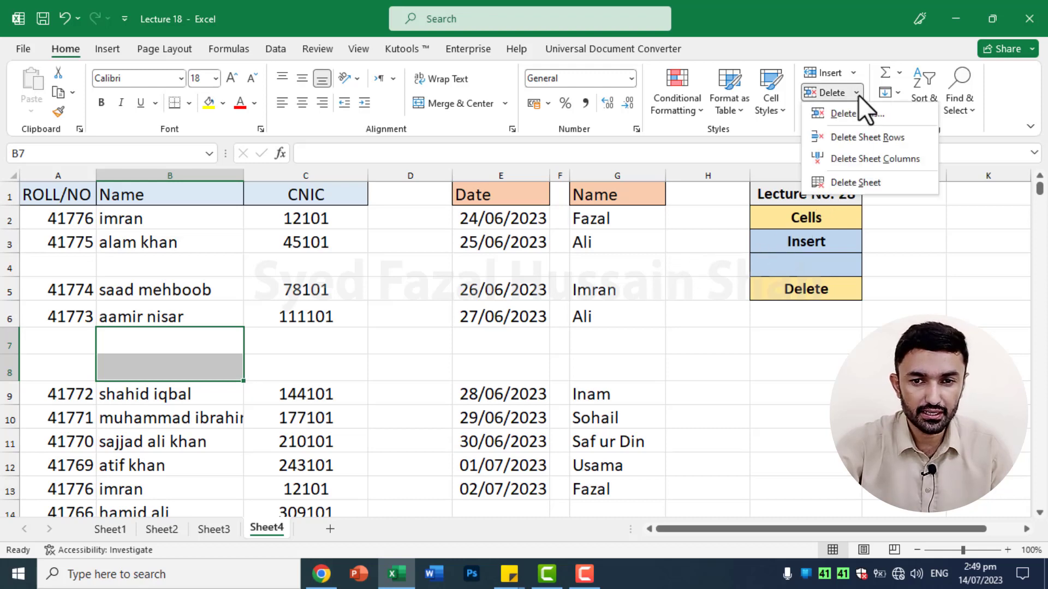
pyautogui.click(872, 137)
pyautogui.click(180, 269)
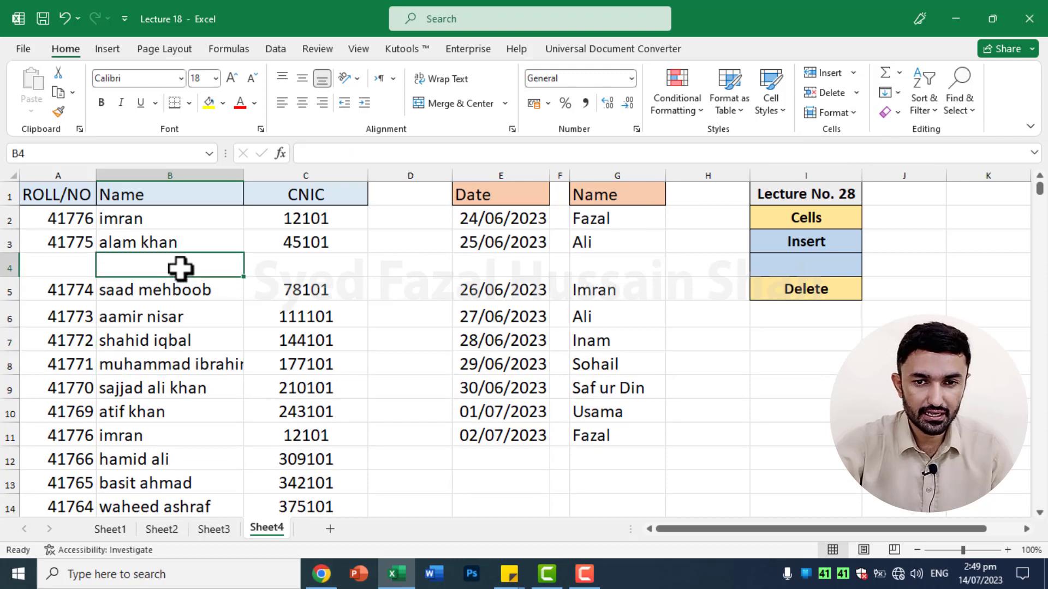
pyautogui.click(857, 94)
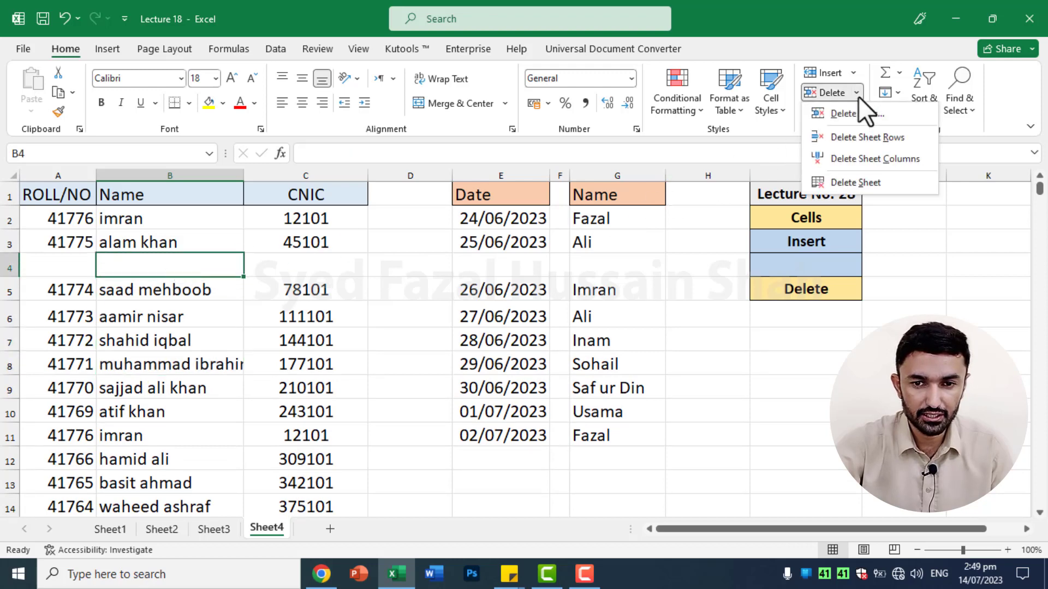
pyautogui.click(875, 142)
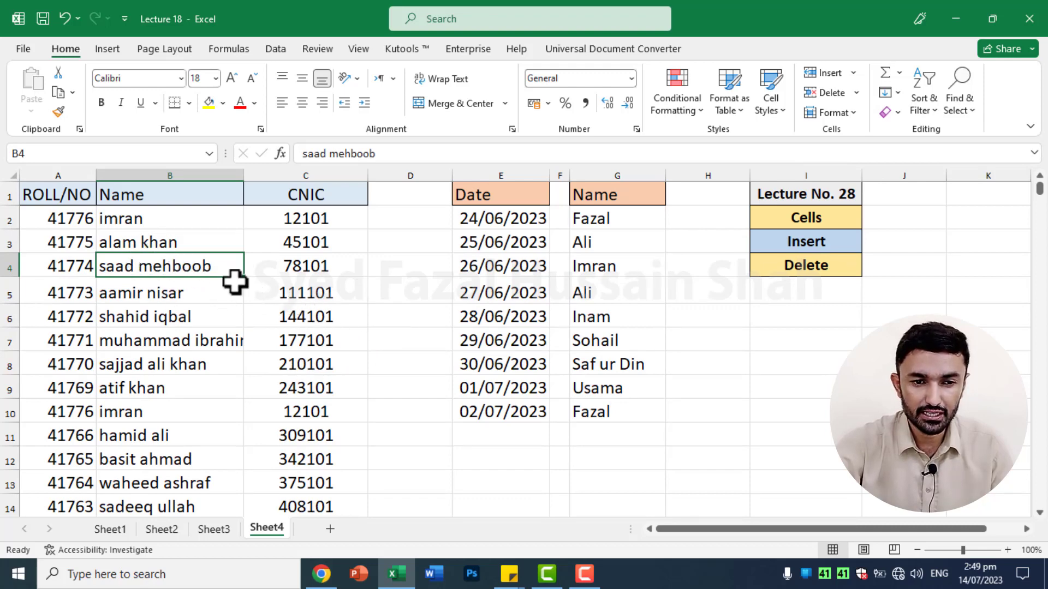
# Insert a blank column before CNIC, then delete that empty column C.
pyautogui.click(309, 272)
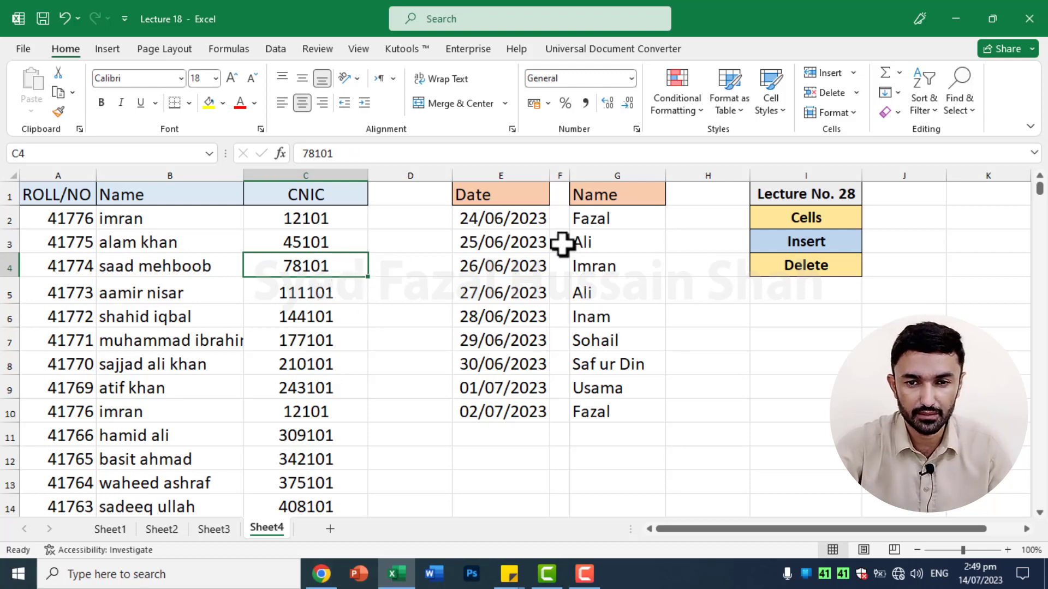
pyautogui.click(855, 73)
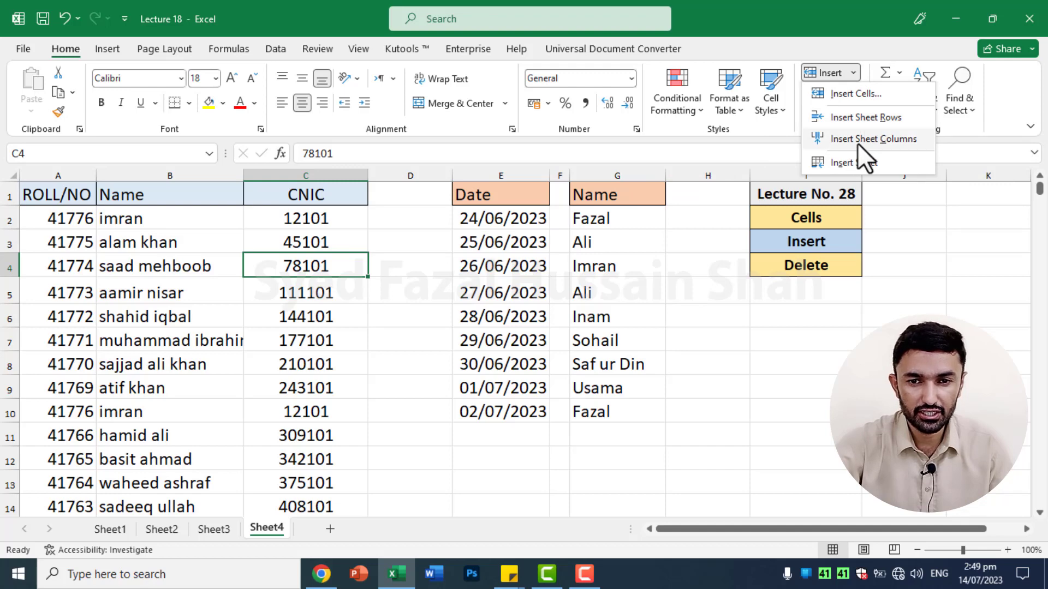
pyautogui.click(893, 140)
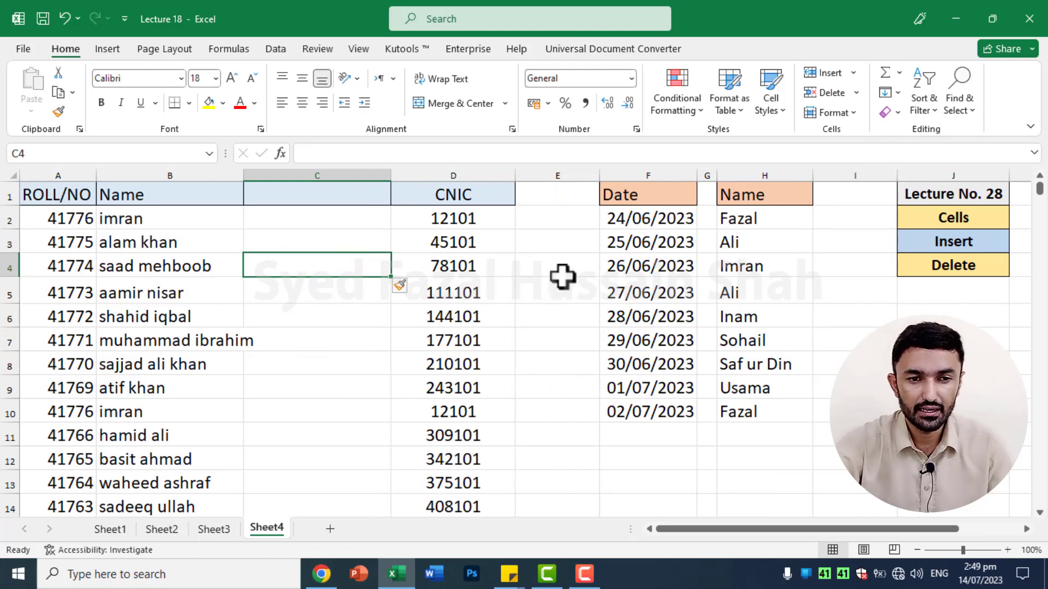
pyautogui.click(855, 94)
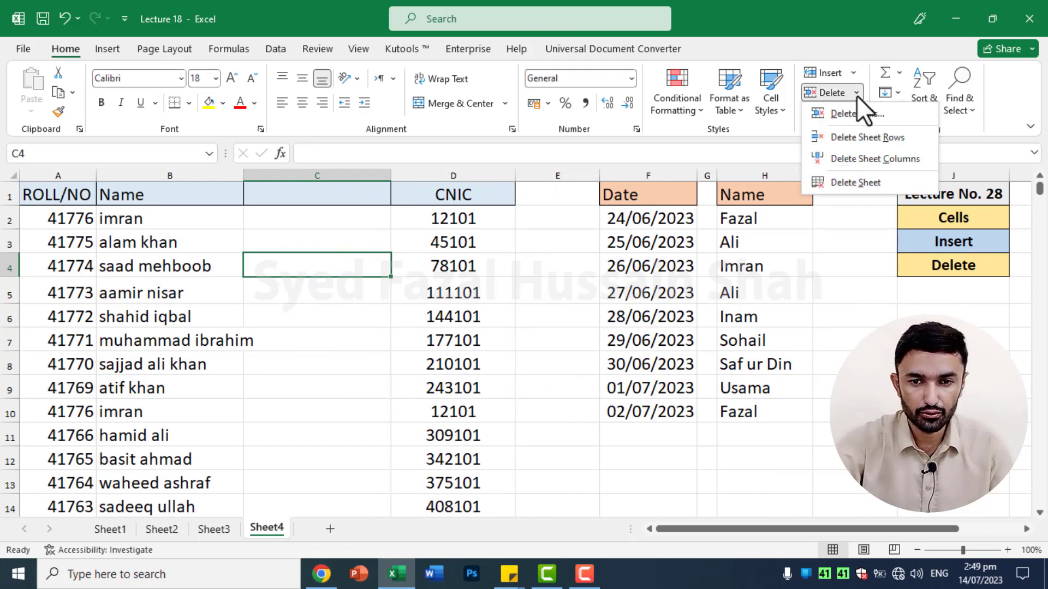
pyautogui.click(859, 159)
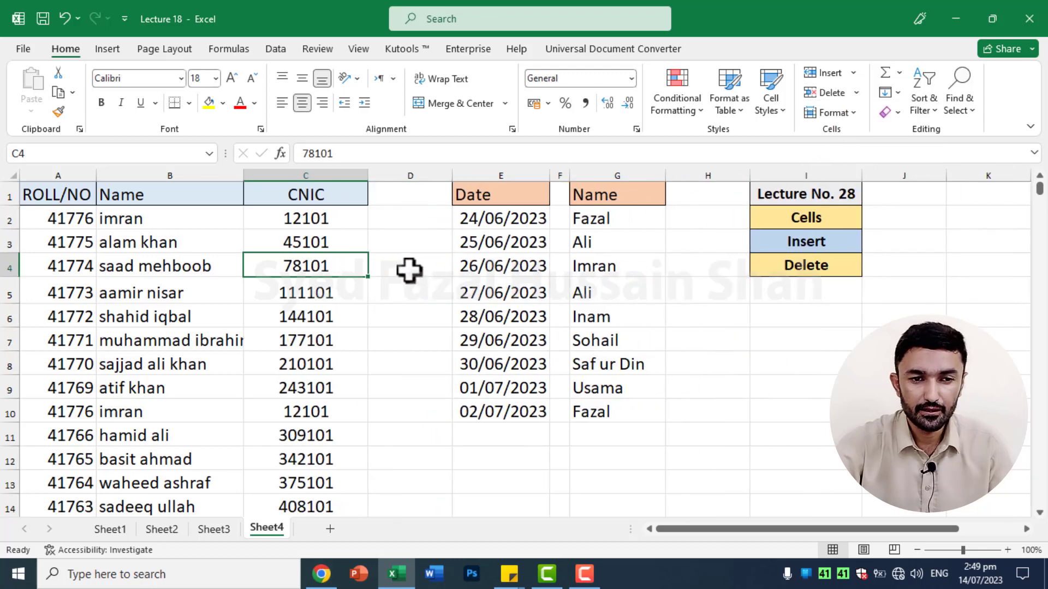
# Insert two blank columns before Name, then delete the blank columns B and C.
pyautogui.moveTo(234, 170); pyautogui.dragTo(306, 175)
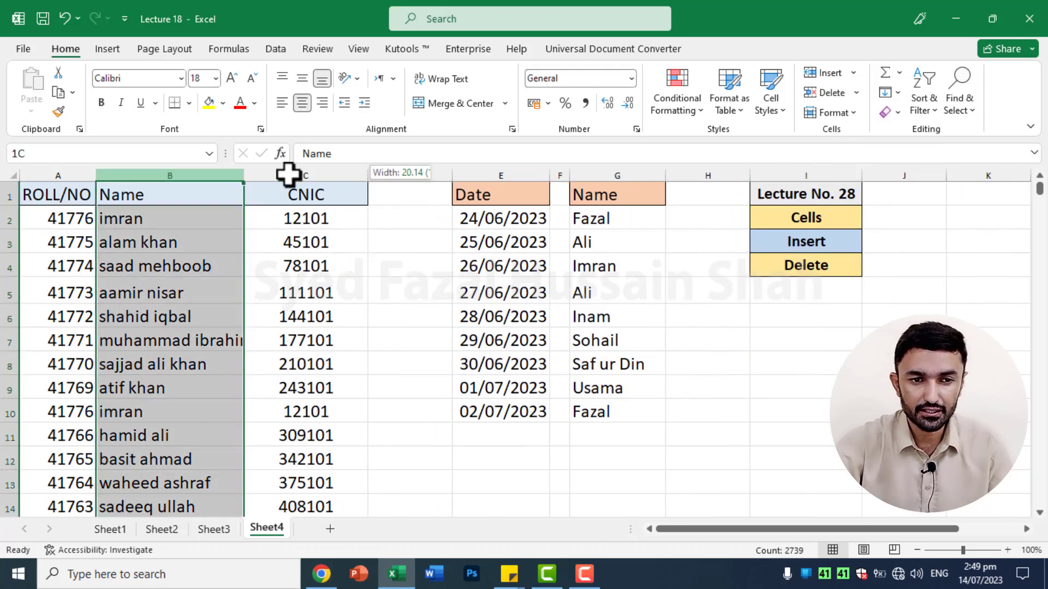
pyautogui.click(852, 73)
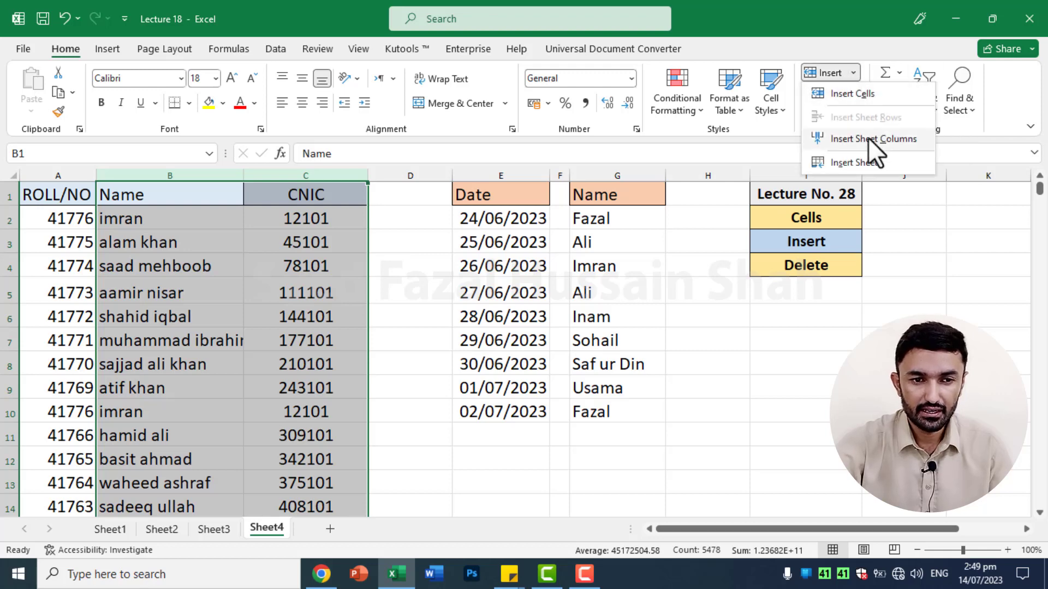
pyautogui.click(868, 138)
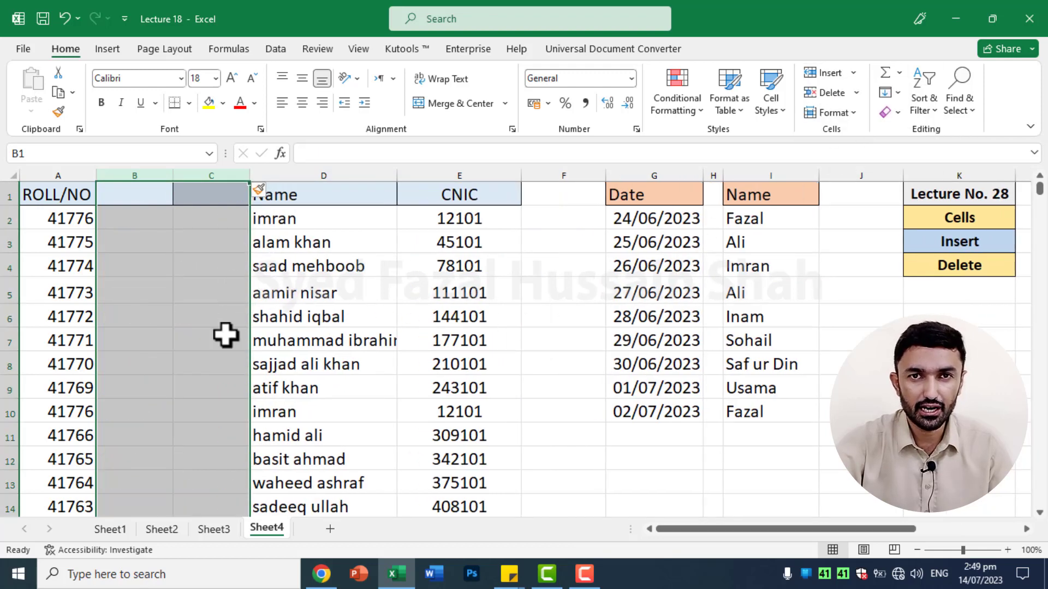
pyautogui.click(857, 93)
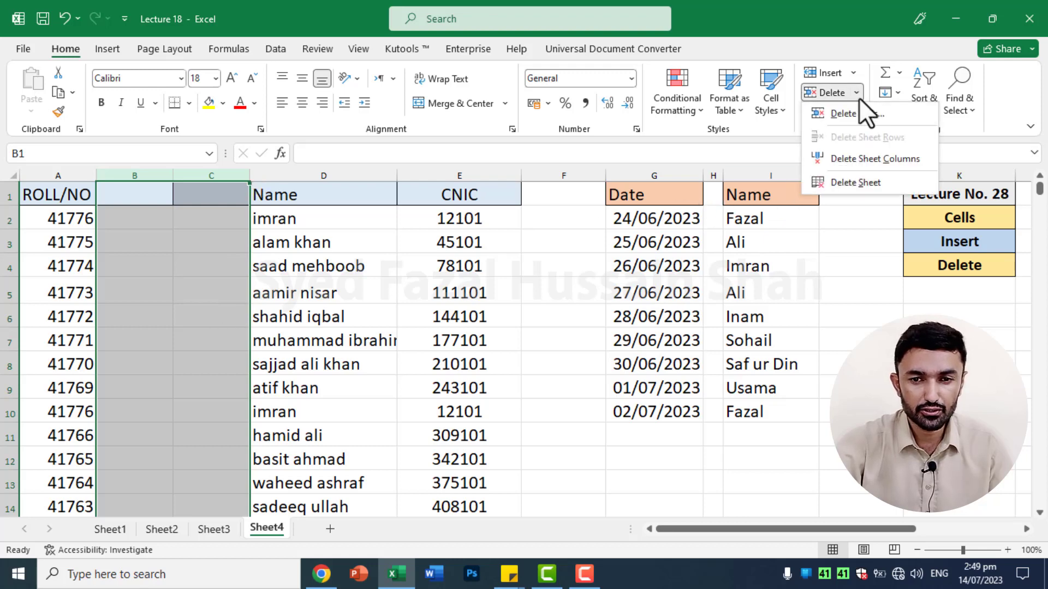
pyautogui.click(870, 159)
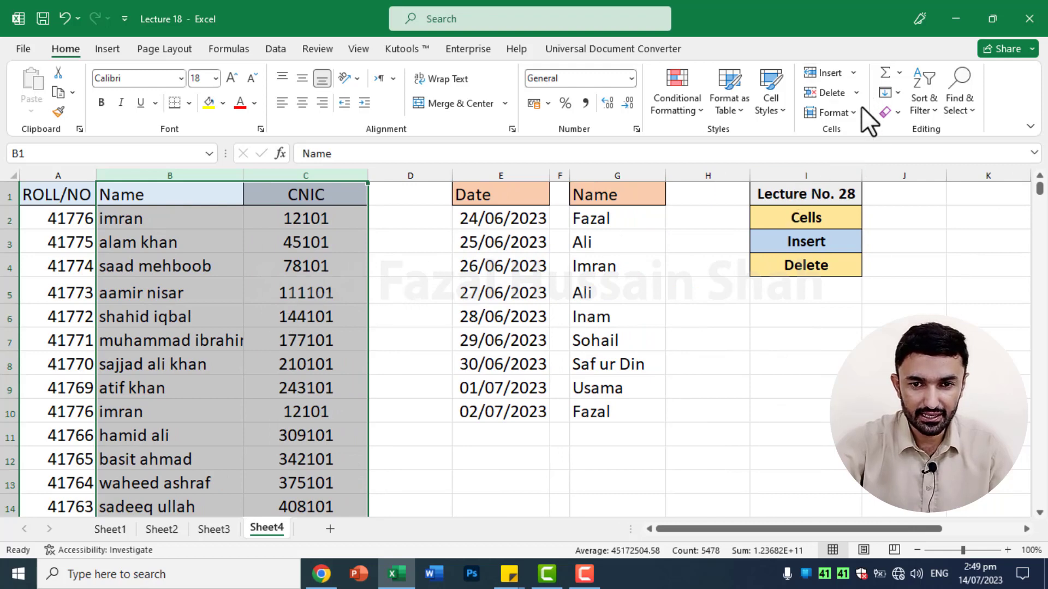
# Insert a blank A1 shifting headers right, then delete it with shift cells left.
pyautogui.click(79, 197)
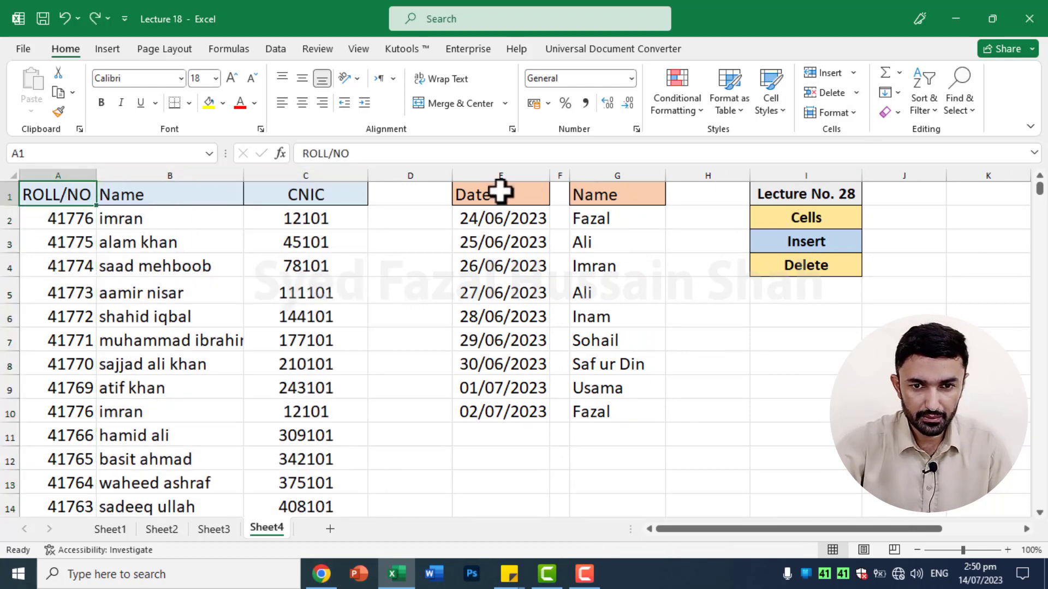
pyautogui.click(854, 73)
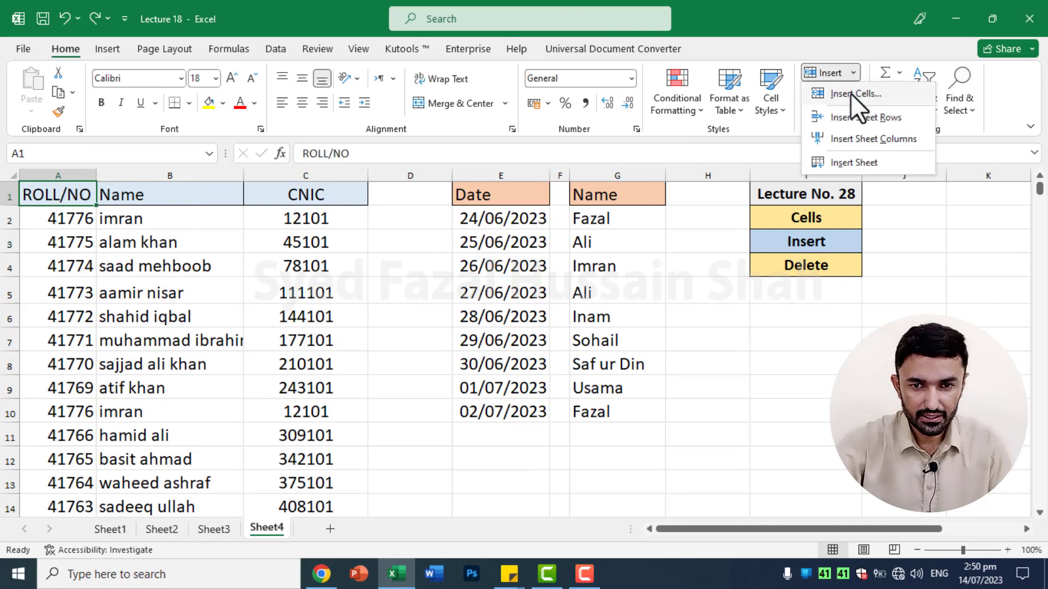
pyautogui.click(858, 98)
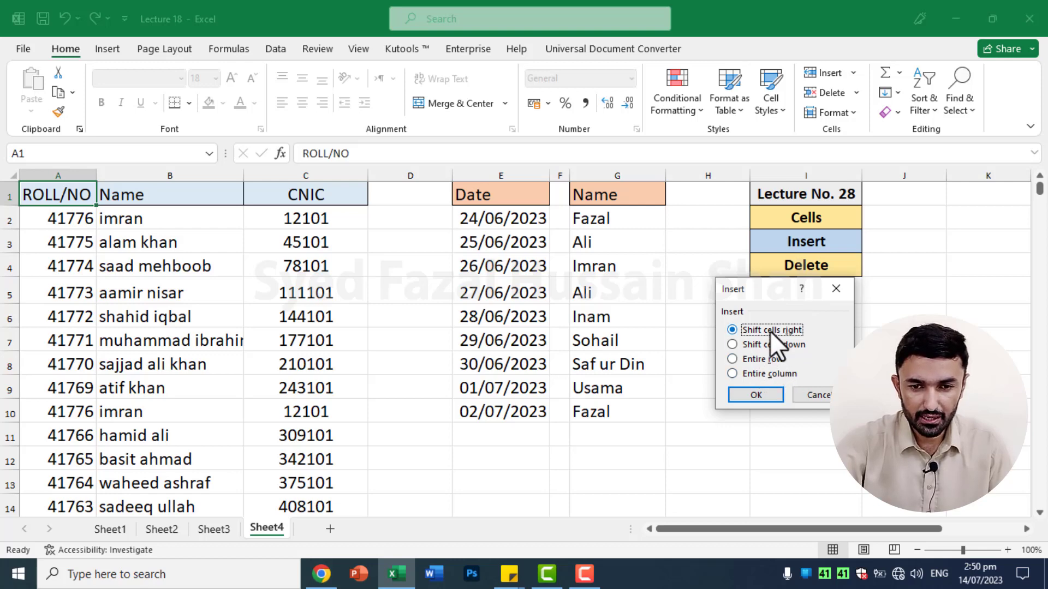
pyautogui.click(756, 393)
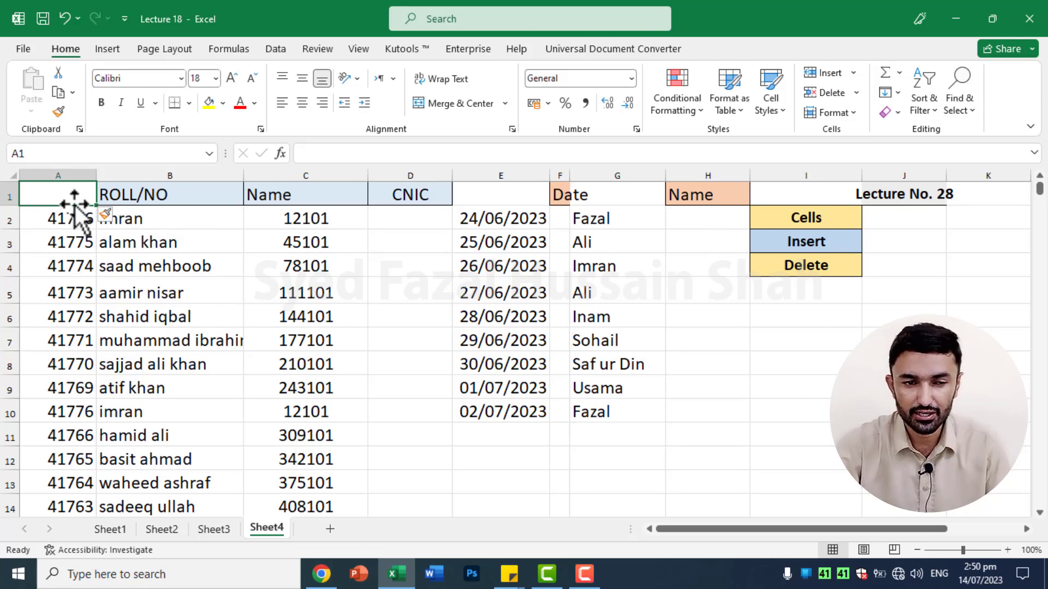
pyautogui.click(856, 94)
pyautogui.click(861, 111)
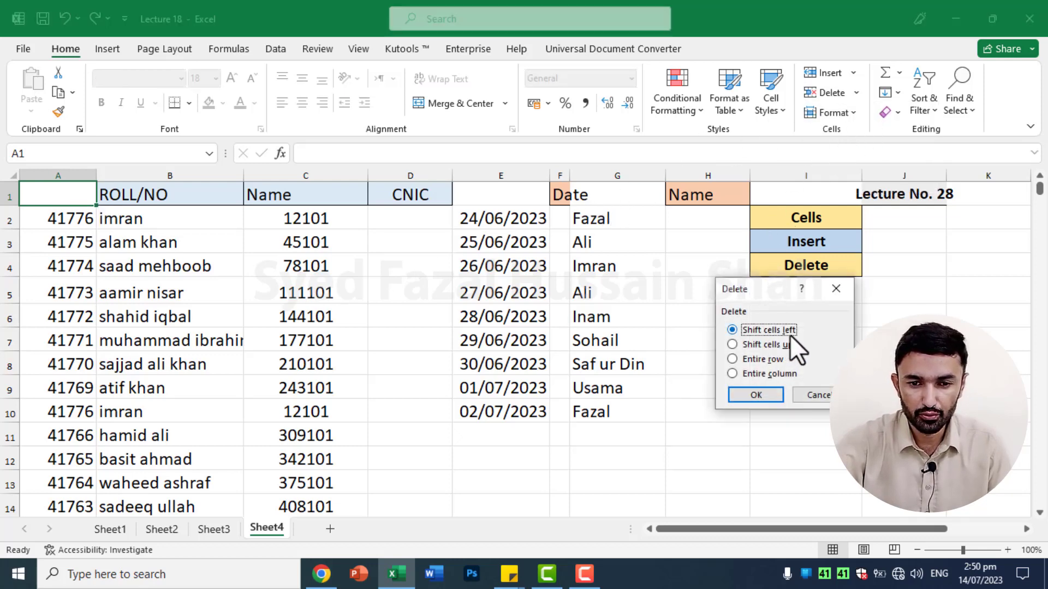
pyautogui.click(761, 395)
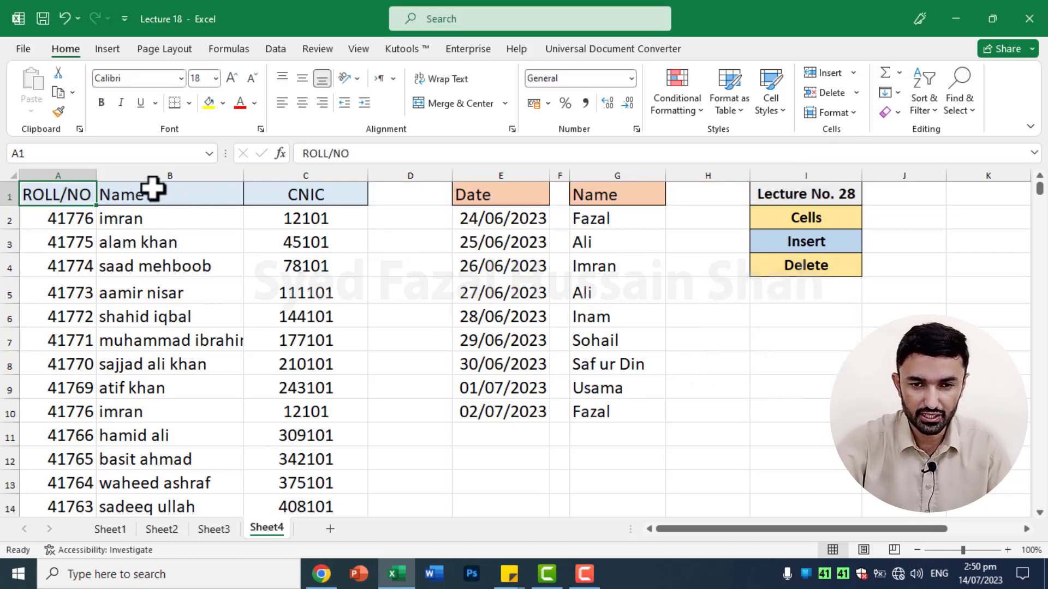
# Insert a blank cell at E1 with shift cells down, pushing Date to E2.
pyautogui.click(854, 74)
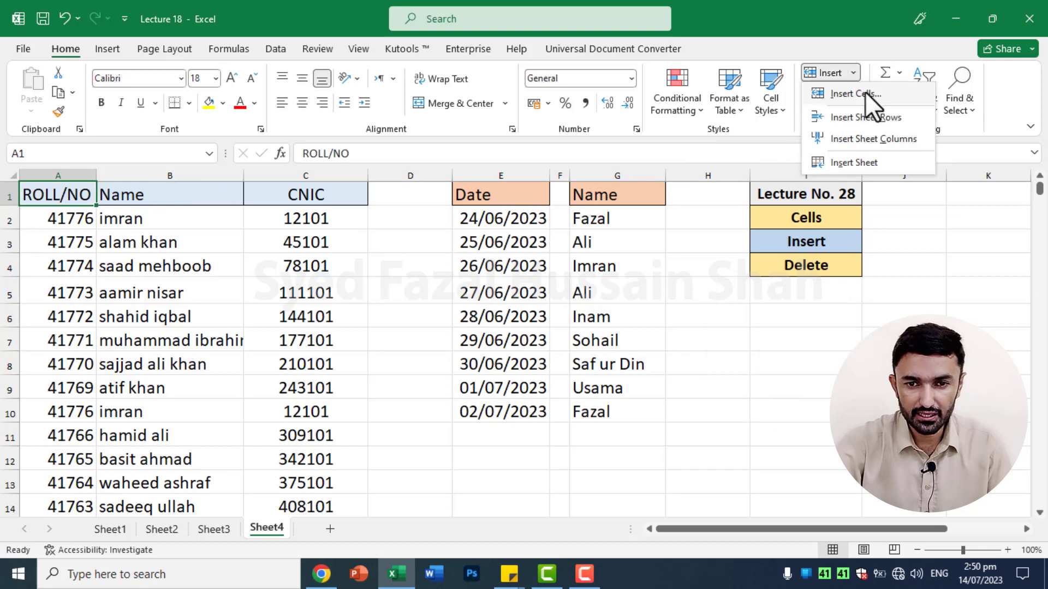
pyautogui.click(890, 96)
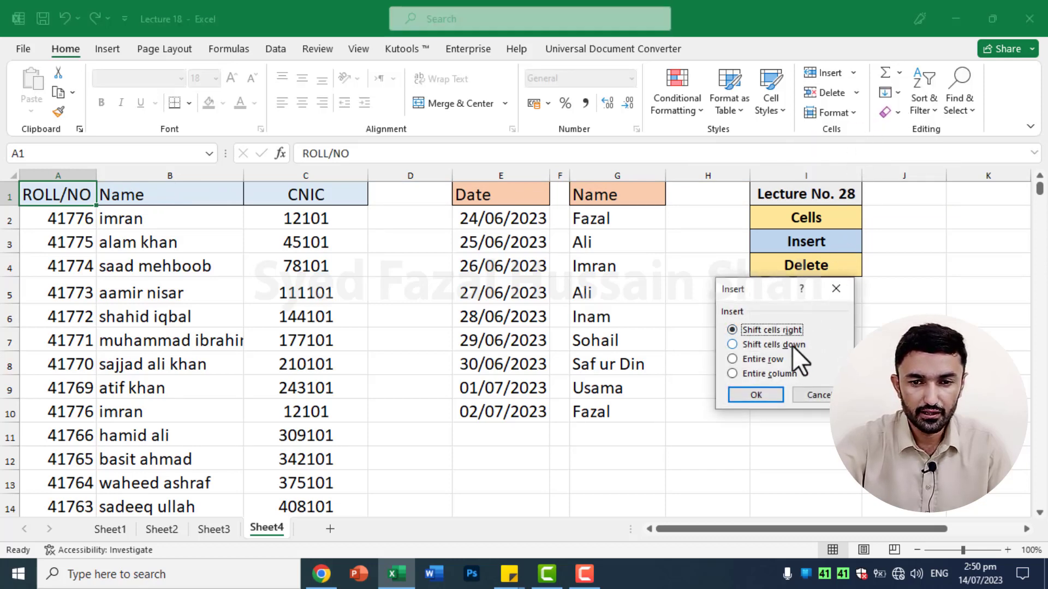
pyautogui.click(818, 393)
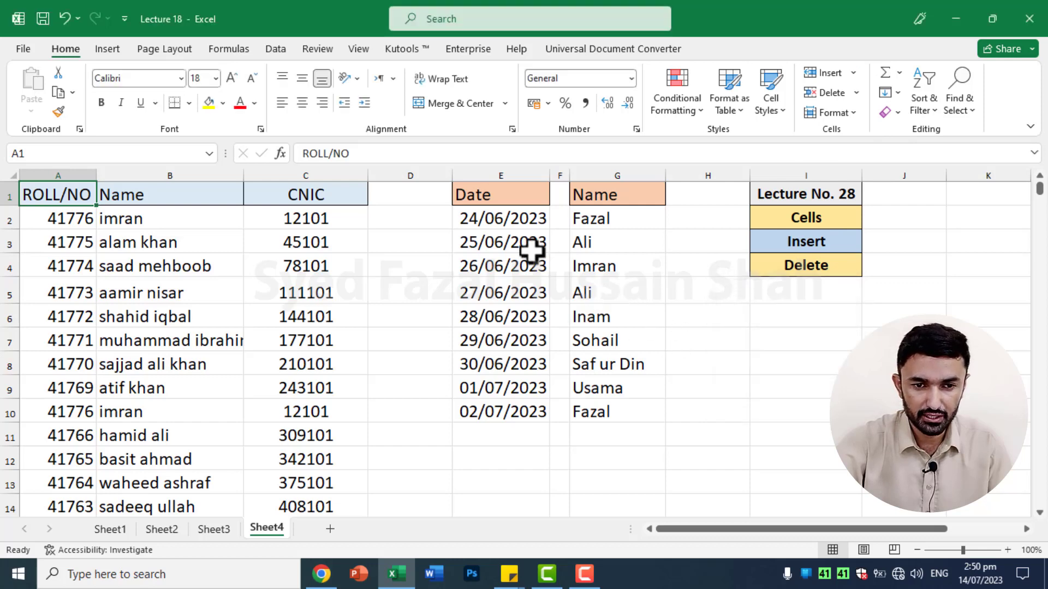
pyautogui.click(522, 198)
pyautogui.click(854, 73)
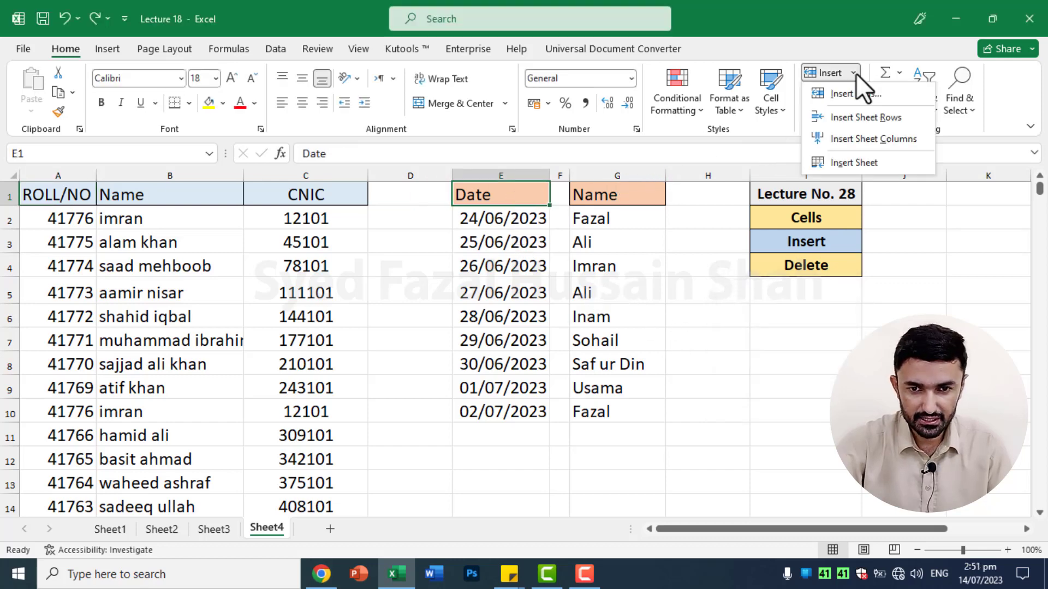
pyautogui.click(871, 94)
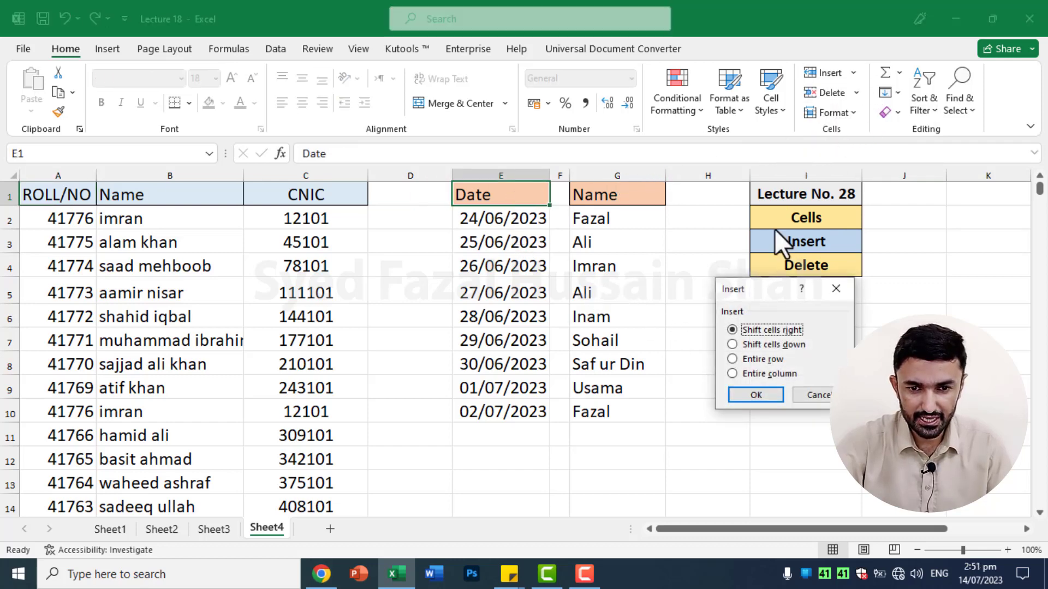
pyautogui.click(753, 349)
pyautogui.click(755, 393)
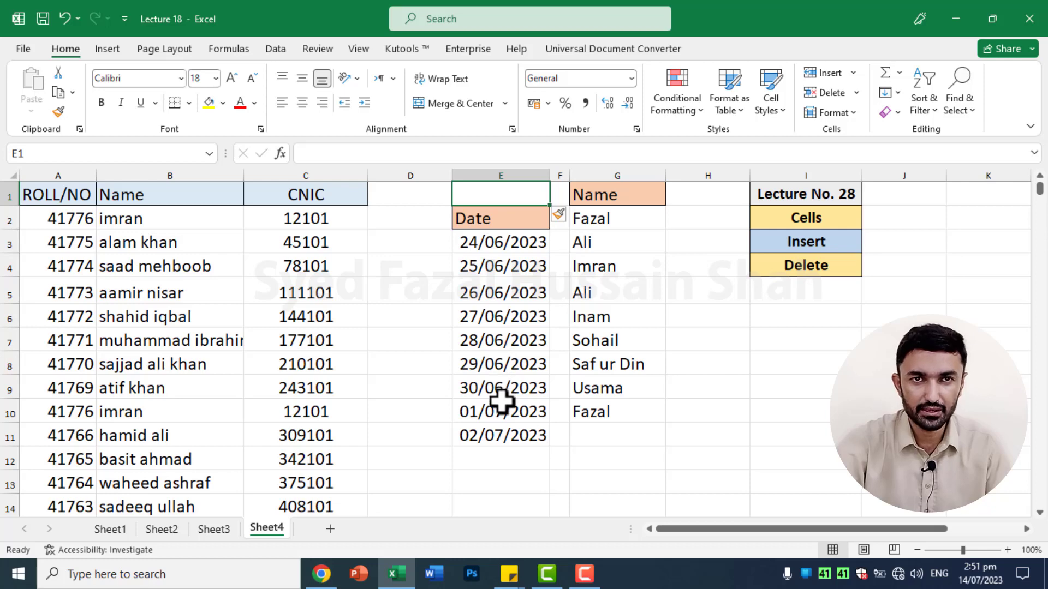
# Delete the blank E1 with shift cells up so Date returns to E1.
pyautogui.click(856, 93)
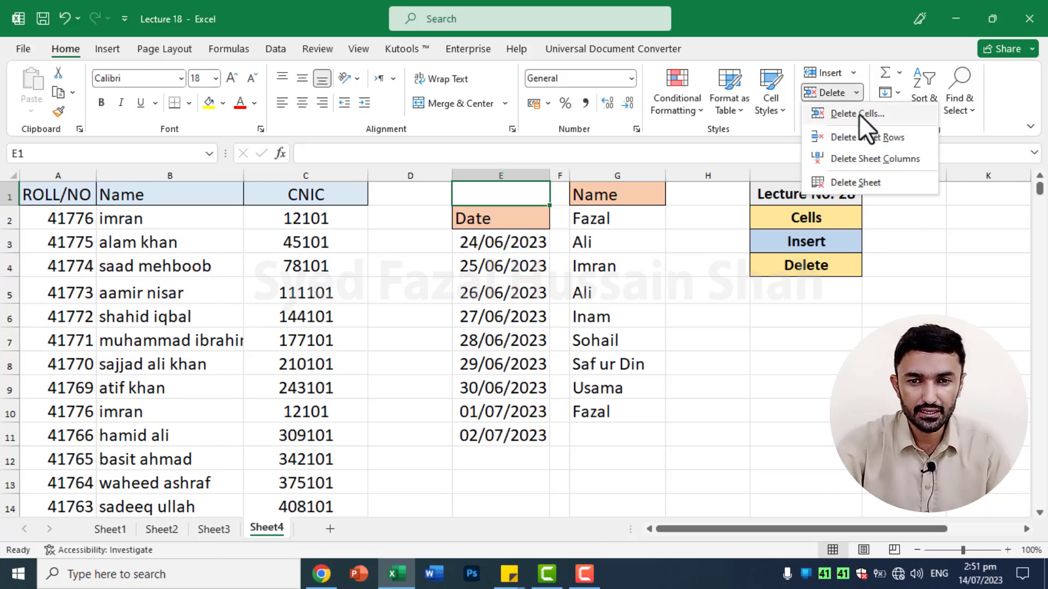
pyautogui.click(865, 115)
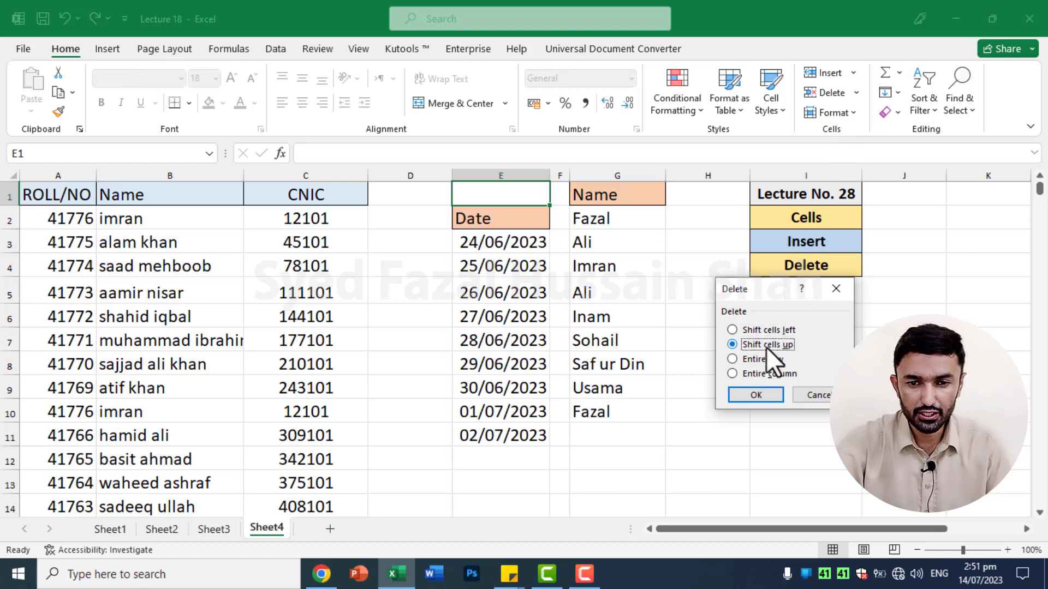
pyautogui.click(757, 395)
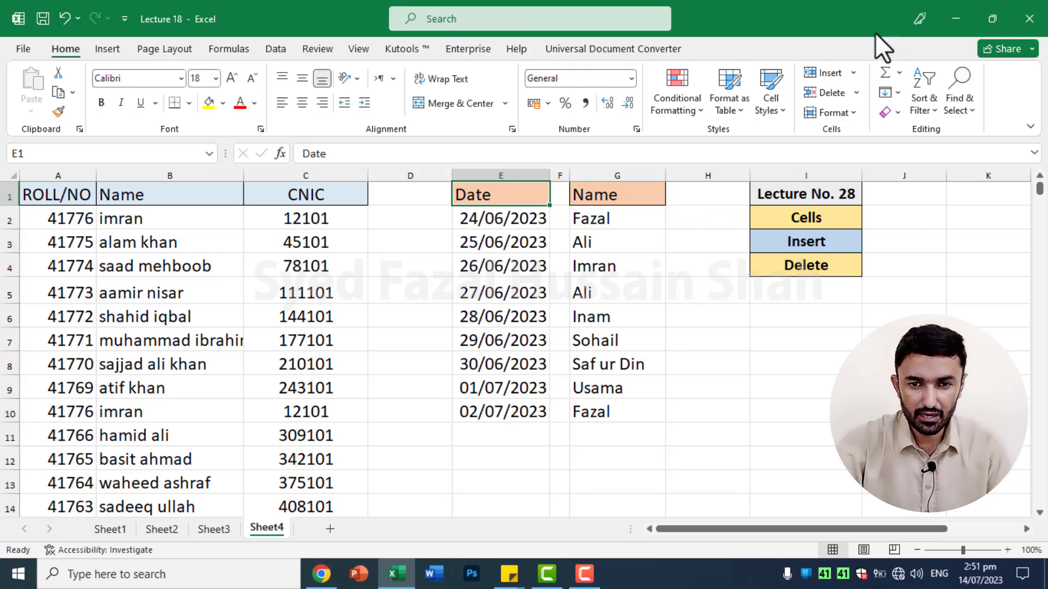
# Add Sheet5 via Insert Sheet, then Sheet6 and Sheet7 with more new-sheet commands.
pyautogui.click(854, 73)
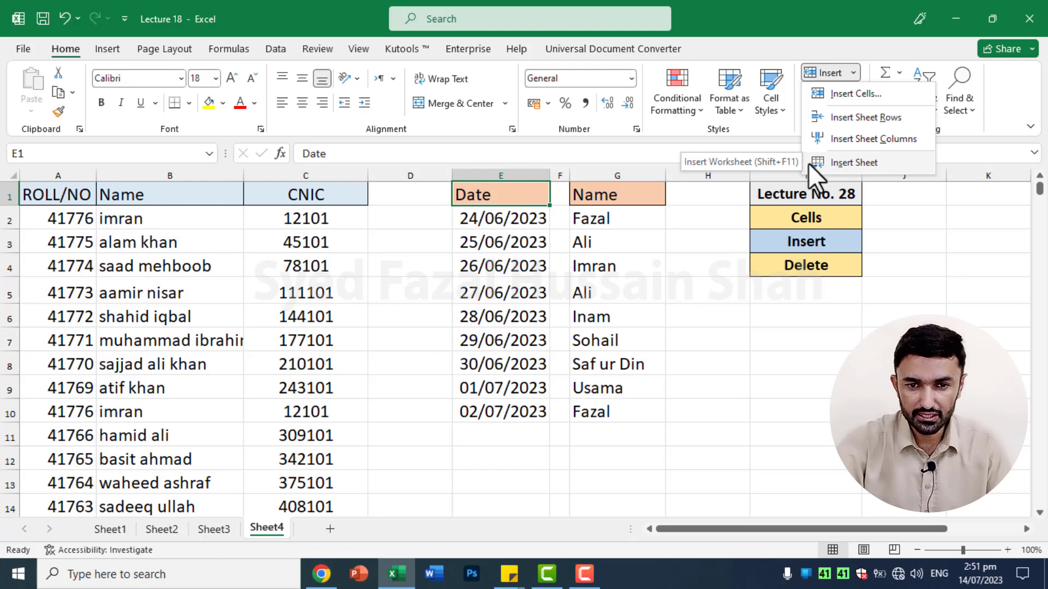
pyautogui.click(838, 162)
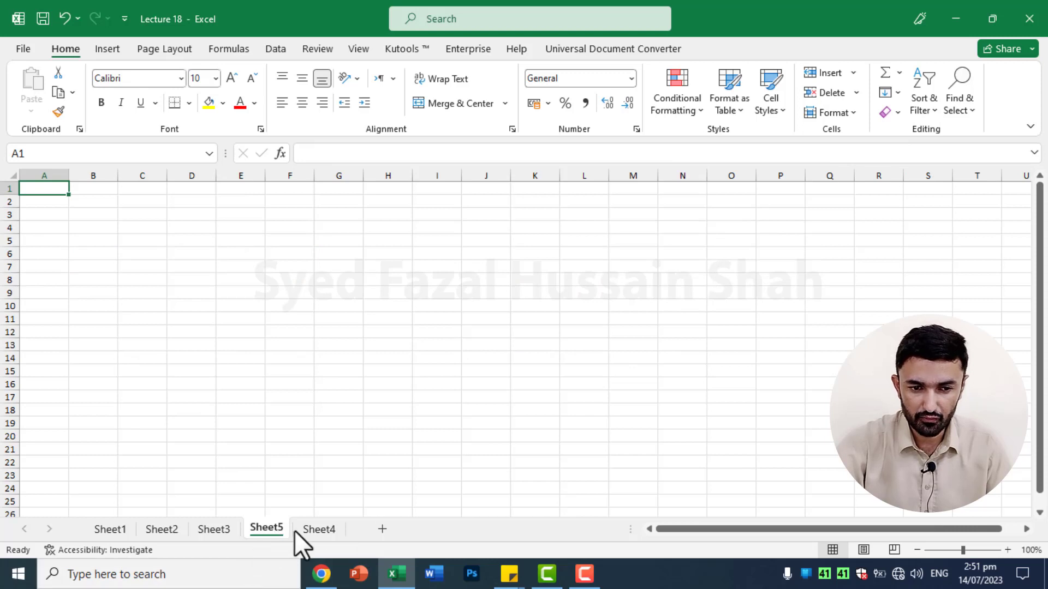
pyautogui.click(382, 529)
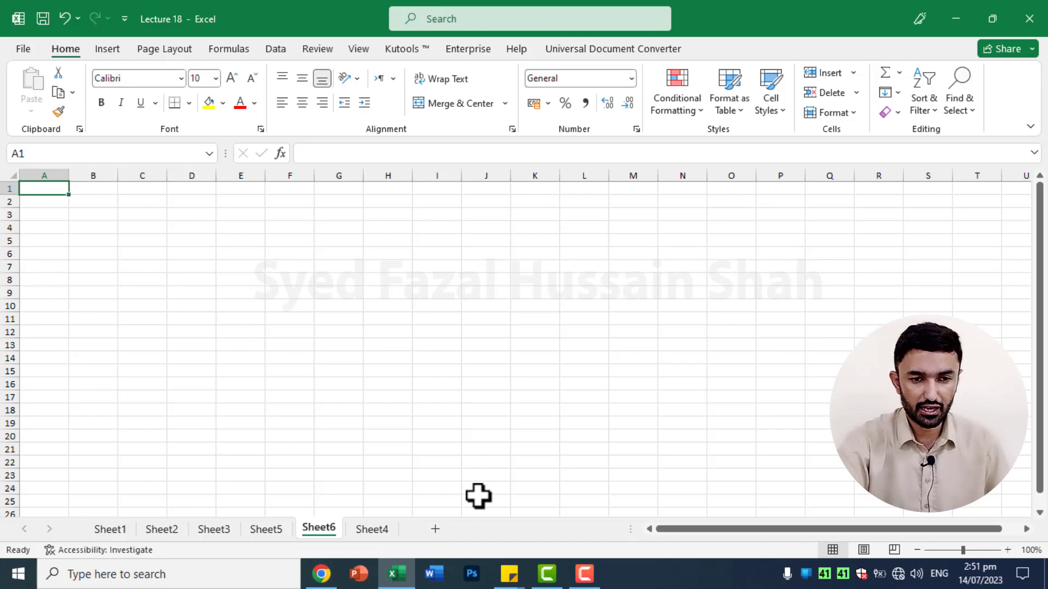
pyautogui.hotkey('shift', 'F11')
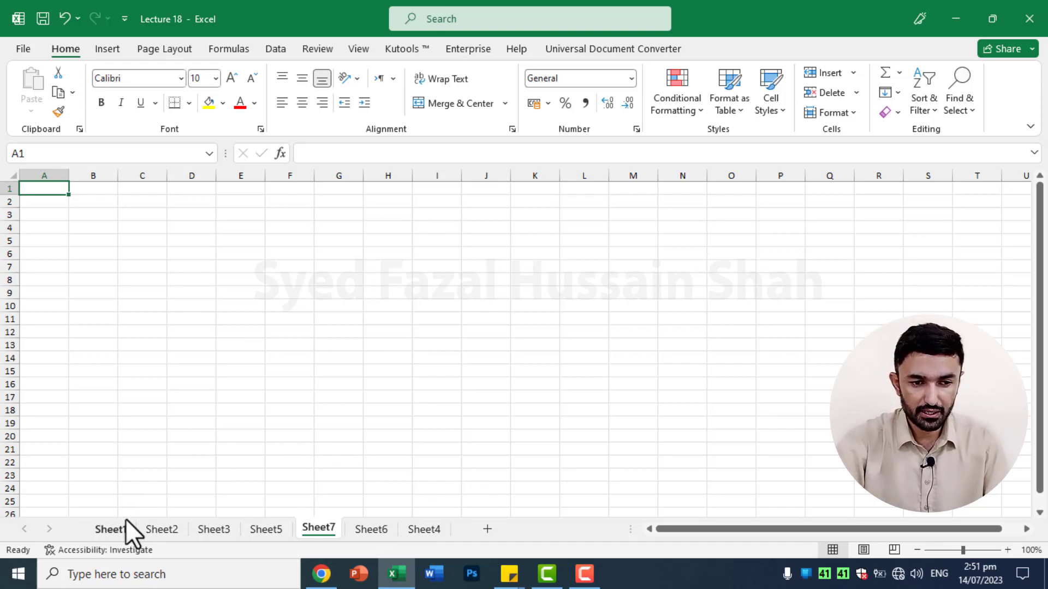
# Go to the Sheet1 tab with the Lecture No. 18 date lists.
pyautogui.click(118, 529)
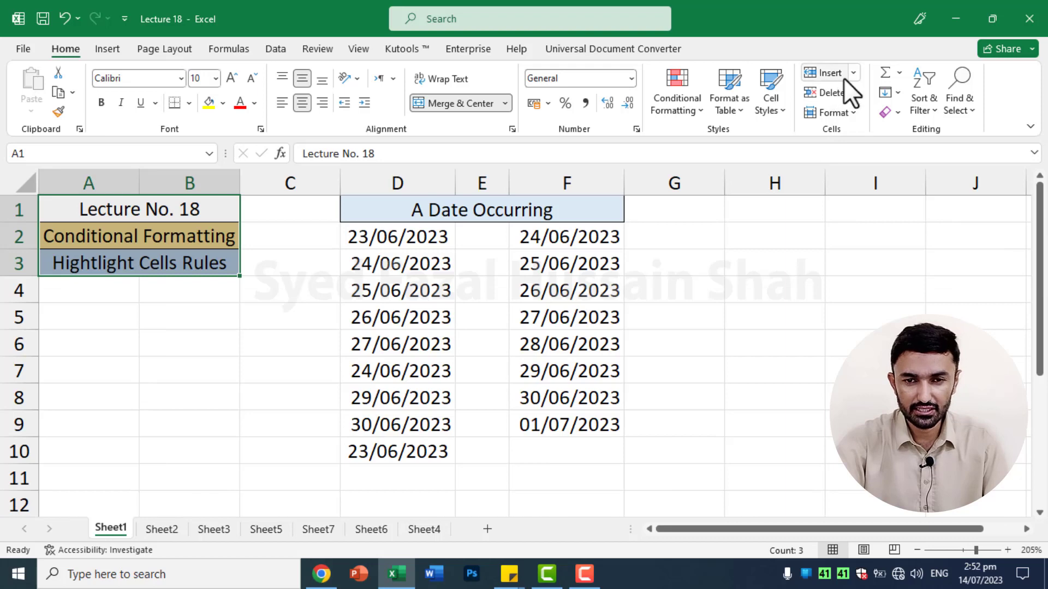